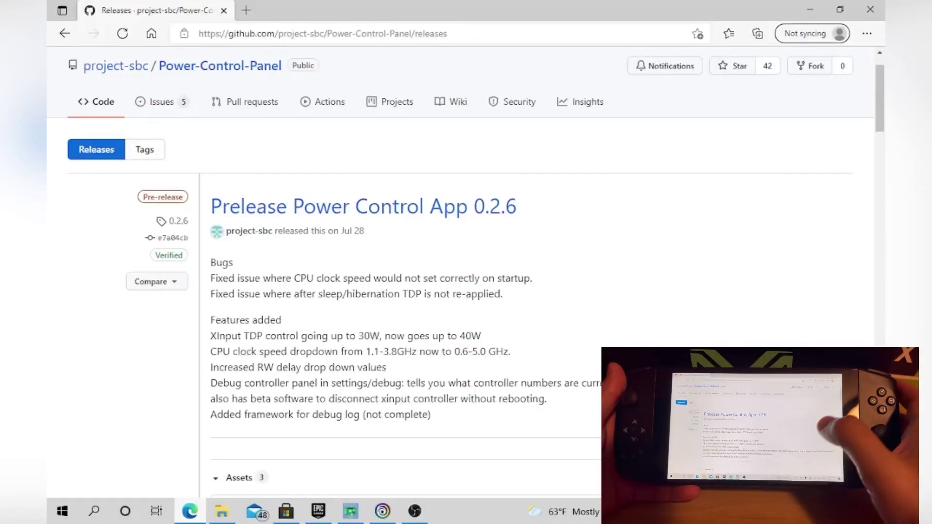
# Step: Review the release notes and downloadable assets of Power Control App 0.2.6
pyautogui.scroll(-1, 796, 272)
pyautogui.scroll(1, 796, 272)
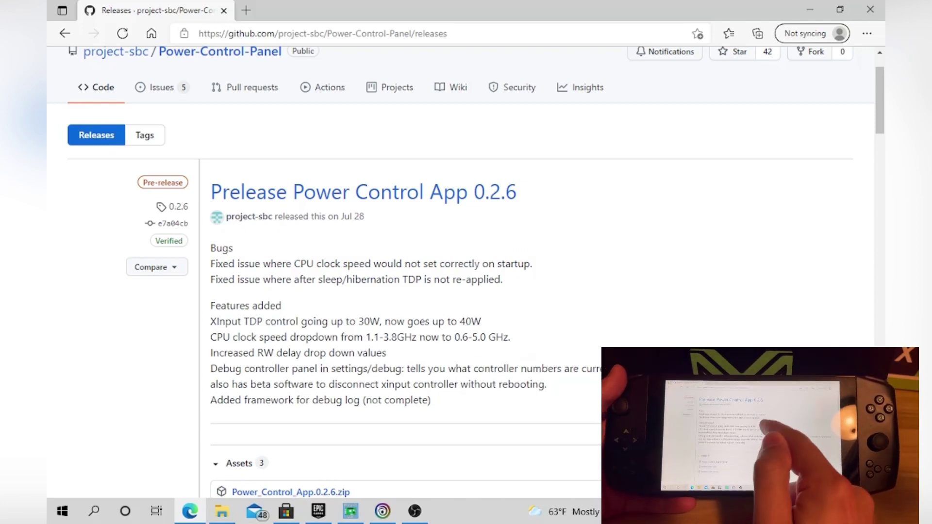
pyautogui.scroll(-3, 466, 272)
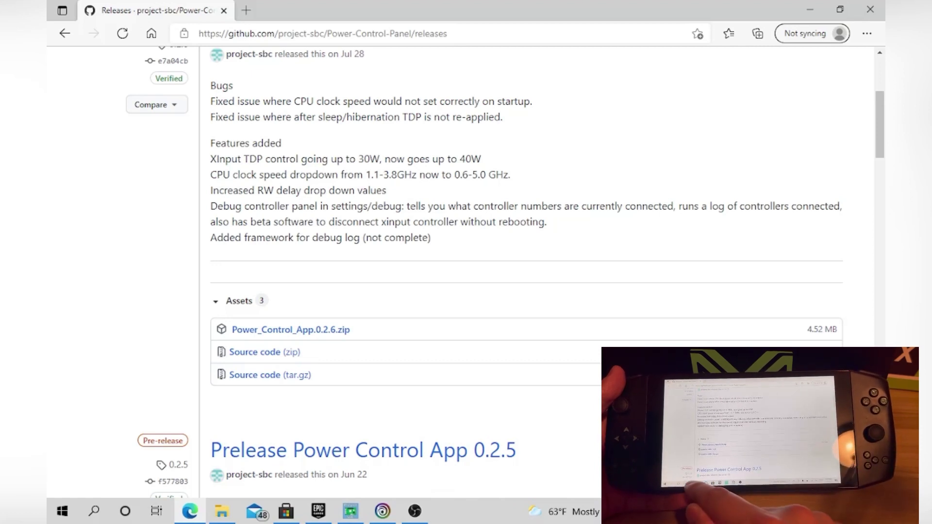
# Step: Switch to File Explorer, open Controller_Debug inside the downloaded Power_Control_App.0.2.6 folder, and select handle64.exe
pyautogui.click(222, 512)
pyautogui.click(115, 182)
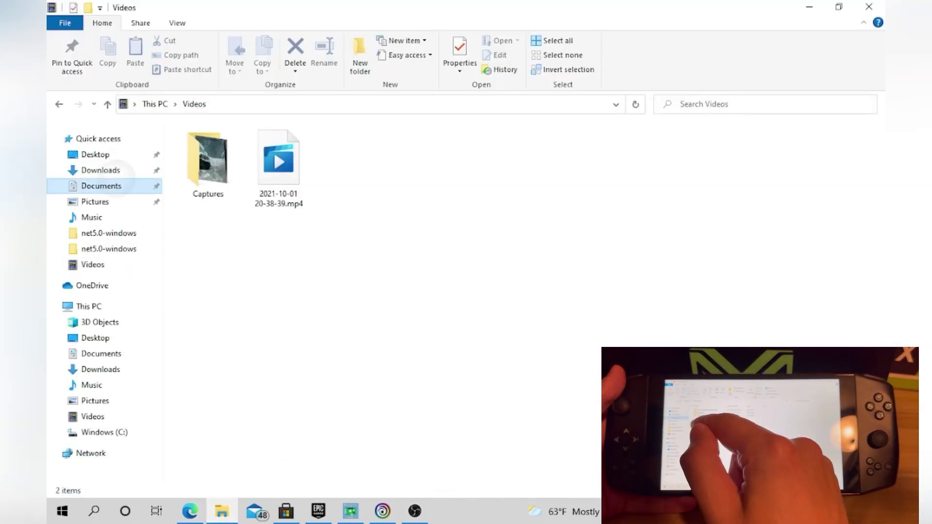
pyautogui.click(101, 169)
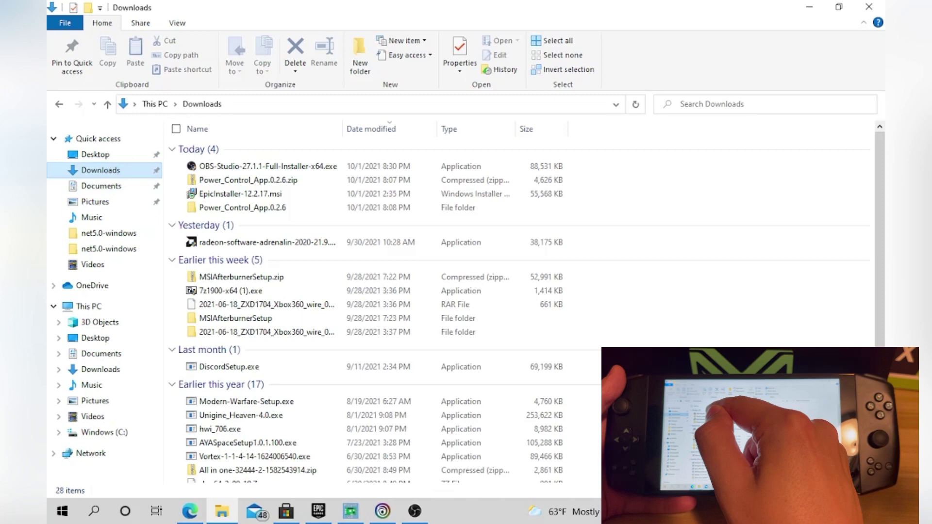
pyautogui.doubleClick(262, 208)
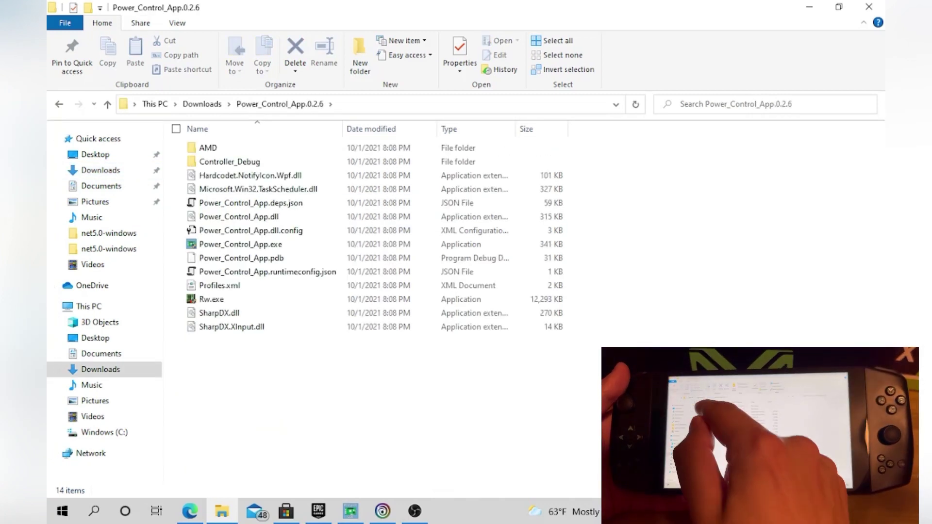
pyautogui.click(262, 176)
pyautogui.doubleClick(263, 160)
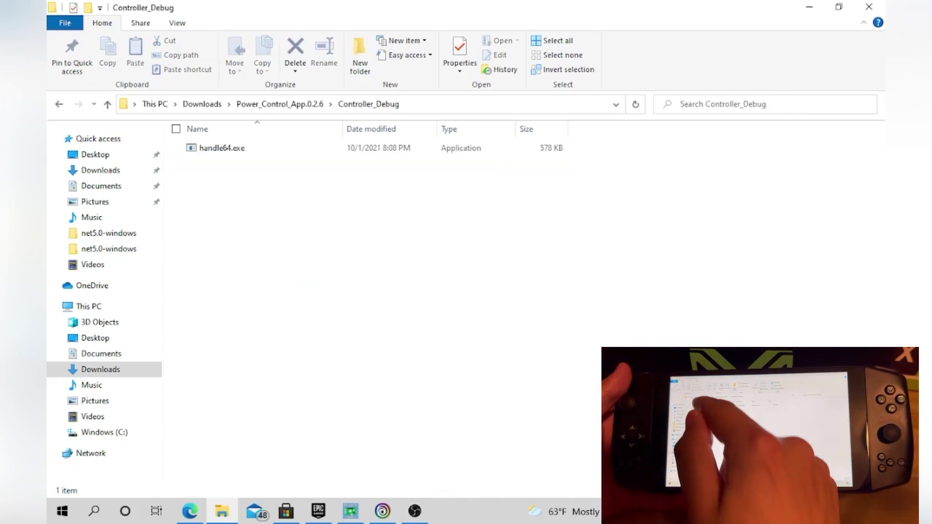
pyautogui.click(242, 148)
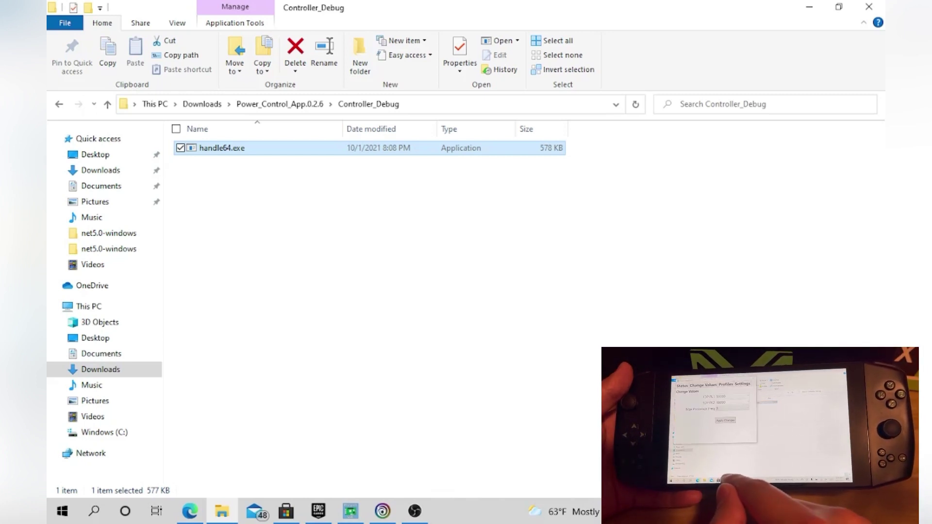
# Step: Switch to Power Control App and open the Controller Debug Panel from its debug settings
pyautogui.click(350, 511)
pyautogui.moveTo(317, 27); pyautogui.dragTo(518, 84)
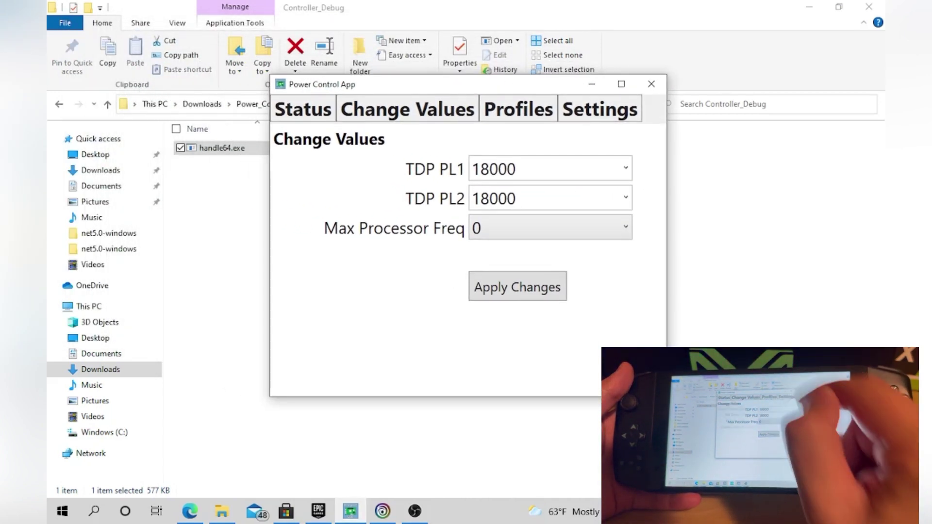
pyautogui.click(610, 111)
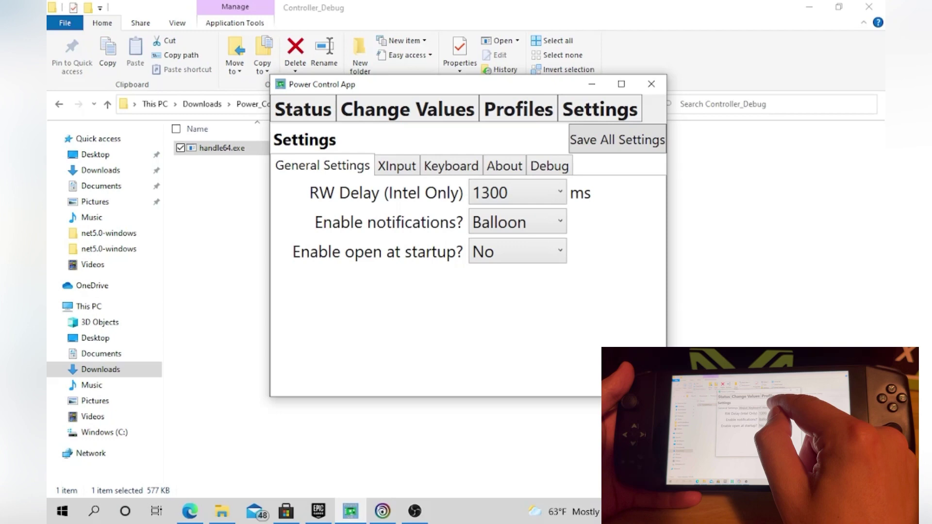
pyautogui.click(549, 165)
pyautogui.click(566, 222)
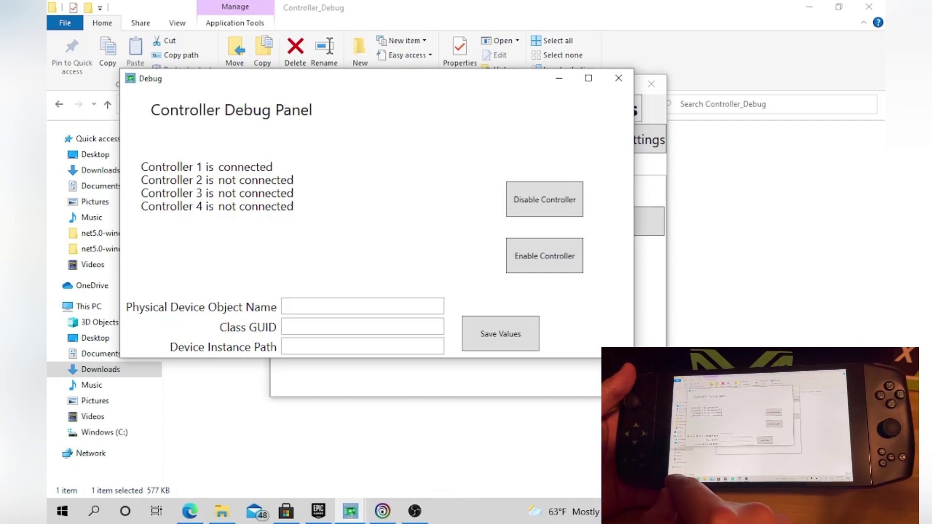
# Step: Search Windows for "device", open Device Manager, and move its window clear of the debug panel's controller status and field labels
pyautogui.click(93, 511)
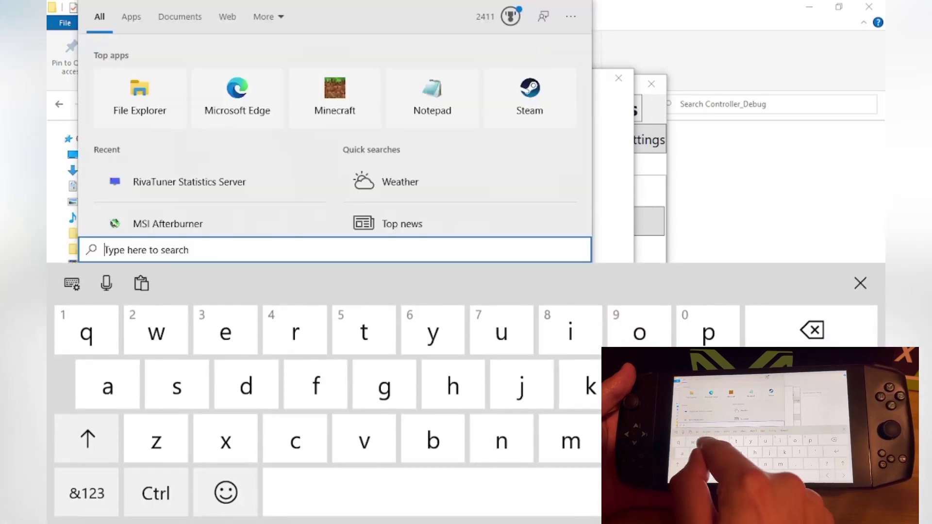
pyautogui.write('device')
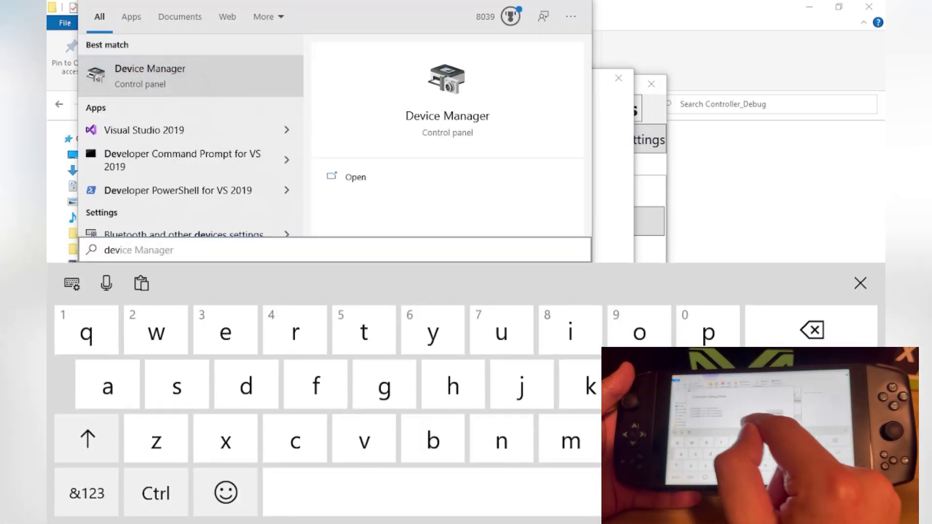
pyautogui.press('Return')
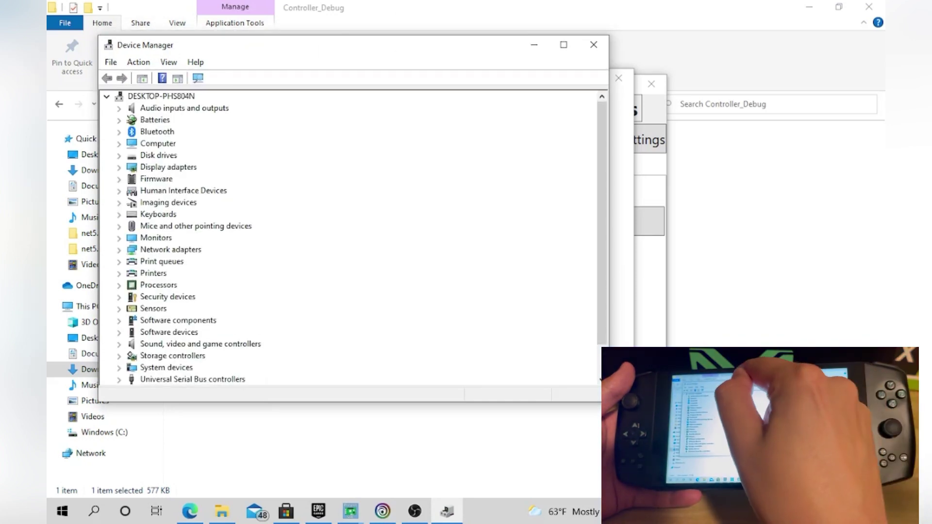
pyautogui.moveTo(359, 45); pyautogui.dragTo(638, 42)
# Step: Expand Xbox 360 Peripherals and open the properties of Xbox 360 Controller for Windows
pyautogui.scroll(-1, 554, 240)
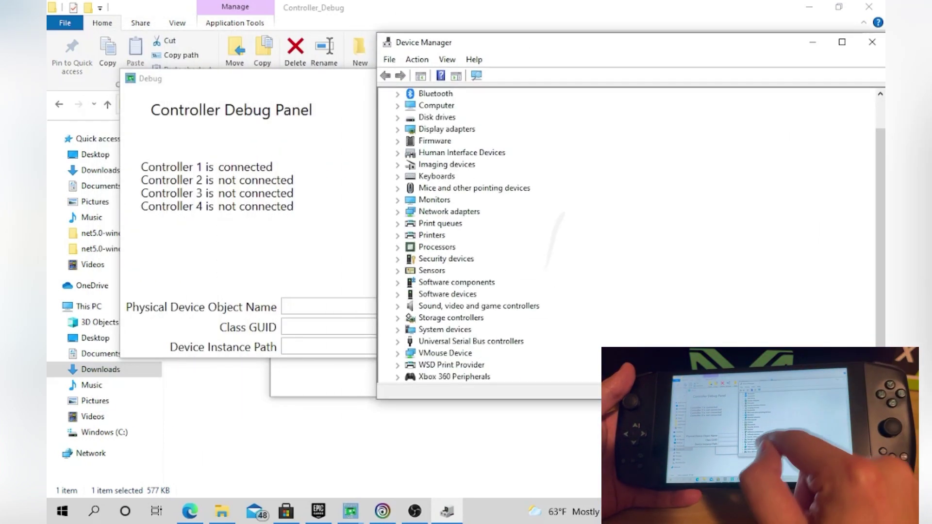
pyautogui.click(397, 388)
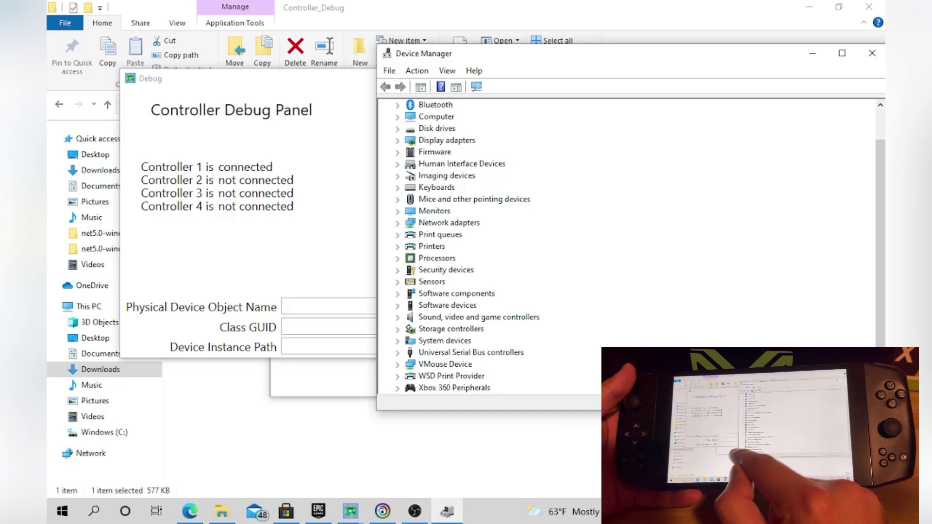
pyautogui.click(487, 388)
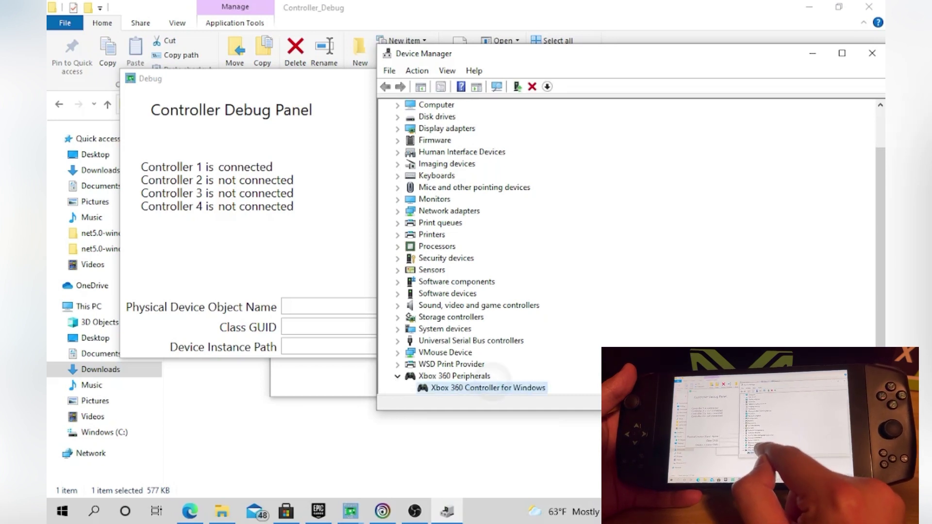
pyautogui.rightClick(491, 385)
pyautogui.click(534, 458)
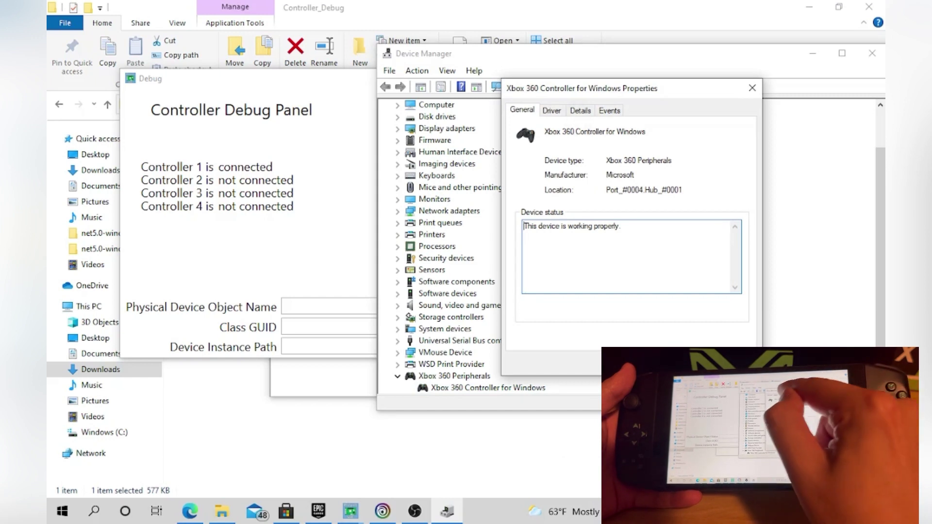
# Step: Show the controller's Physical Device Object name property in the device details and copy its value
pyautogui.click(580, 111)
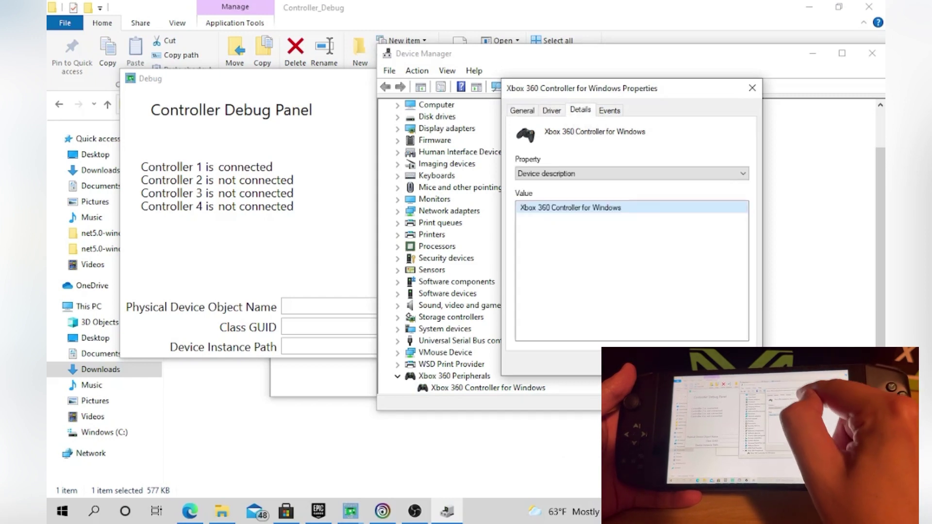
pyautogui.click(631, 173)
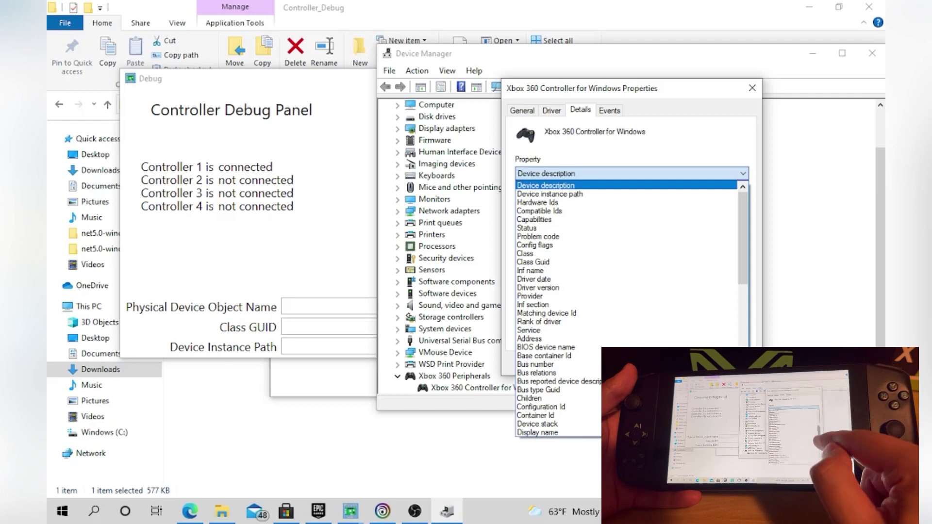
pyautogui.moveTo(743, 238); pyautogui.dragTo(743, 364)
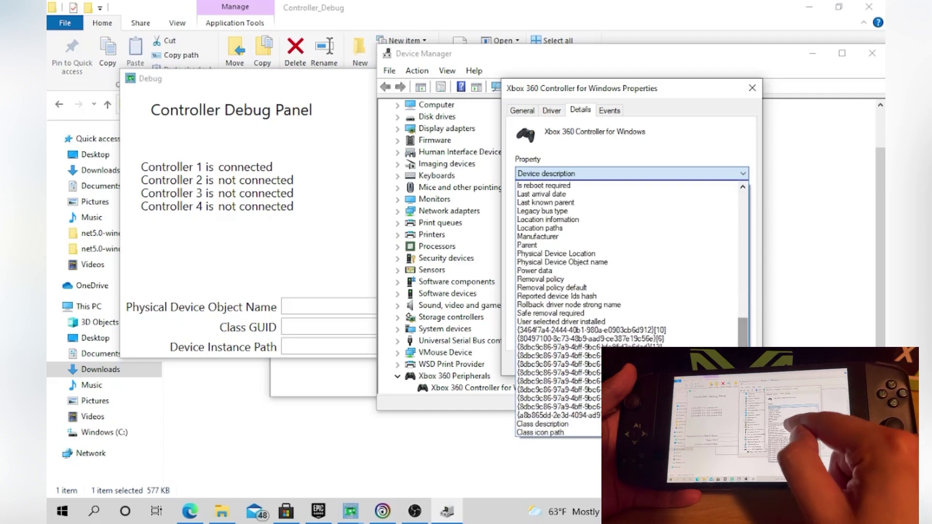
pyautogui.click(534, 270)
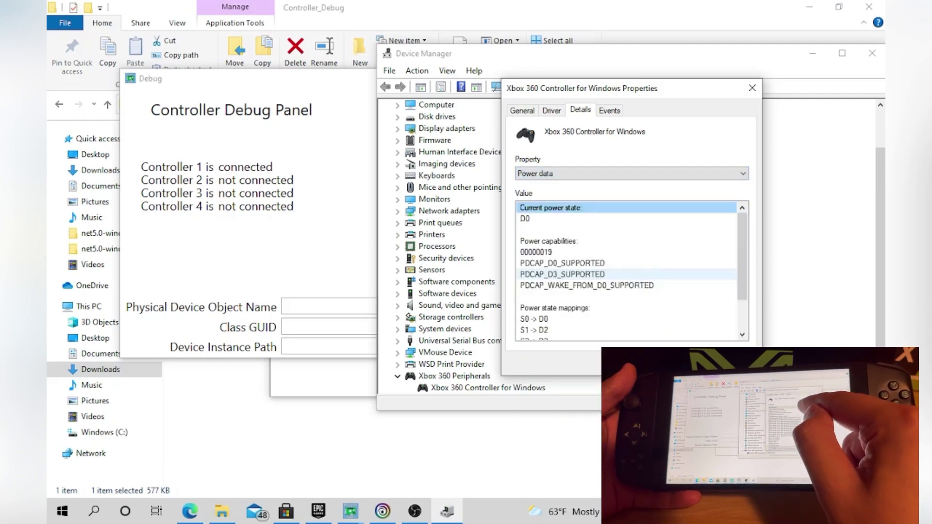
pyautogui.click(656, 174)
pyautogui.click(648, 174)
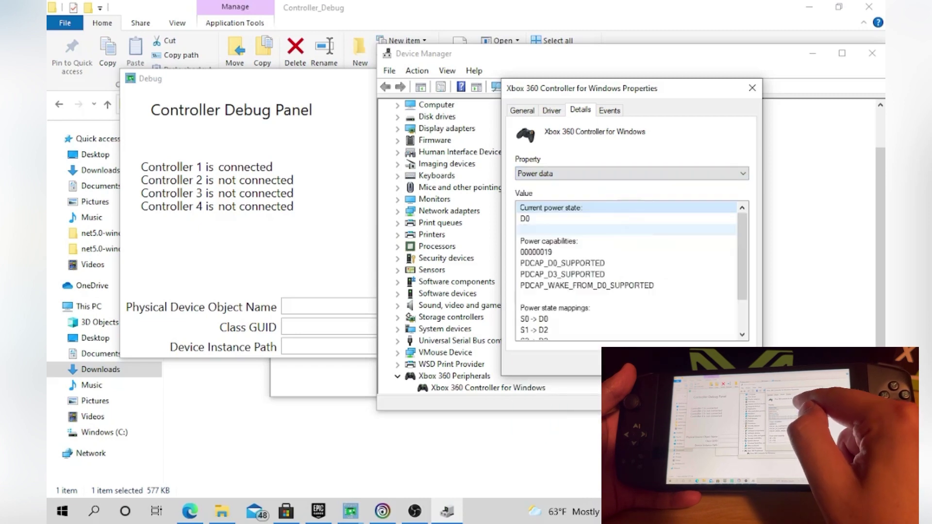
pyautogui.click(647, 175)
pyautogui.click(562, 219)
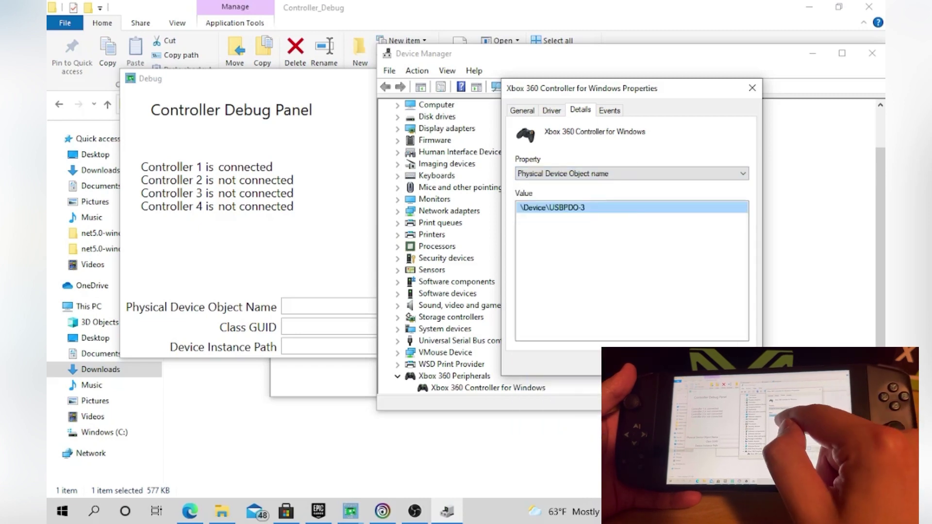
pyautogui.rightClick(562, 209)
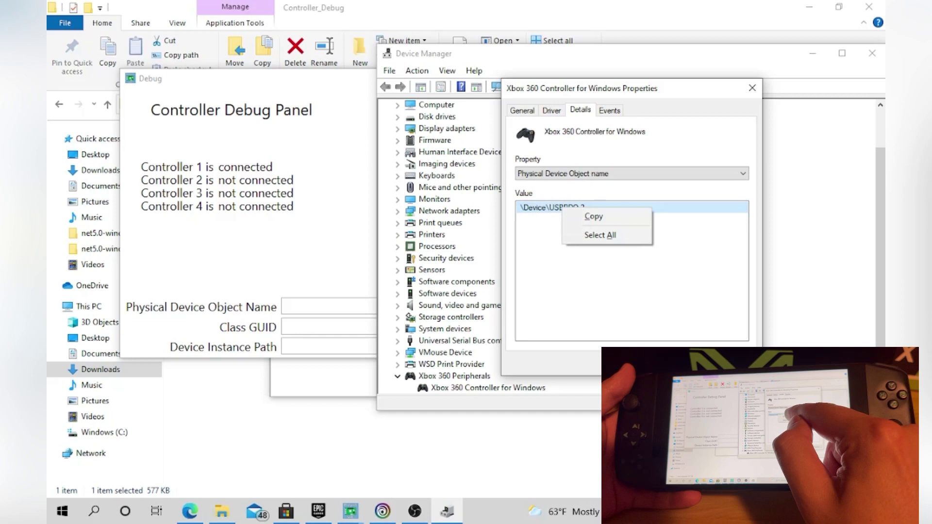
pyautogui.click(593, 216)
# Step: Paste \Device\USBPDO-3 as the Physical Device Object Name in the Controller Debug Panel
pyautogui.click(328, 306)
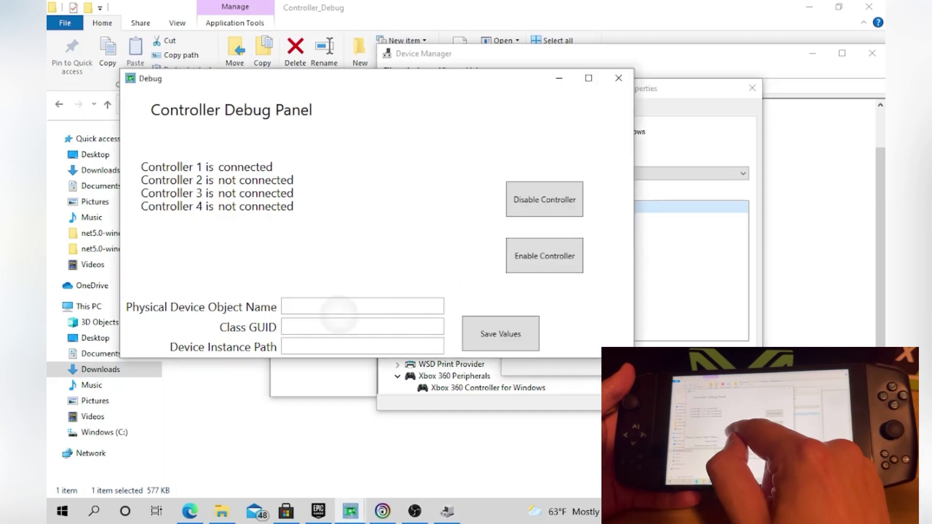
pyautogui.click(328, 307)
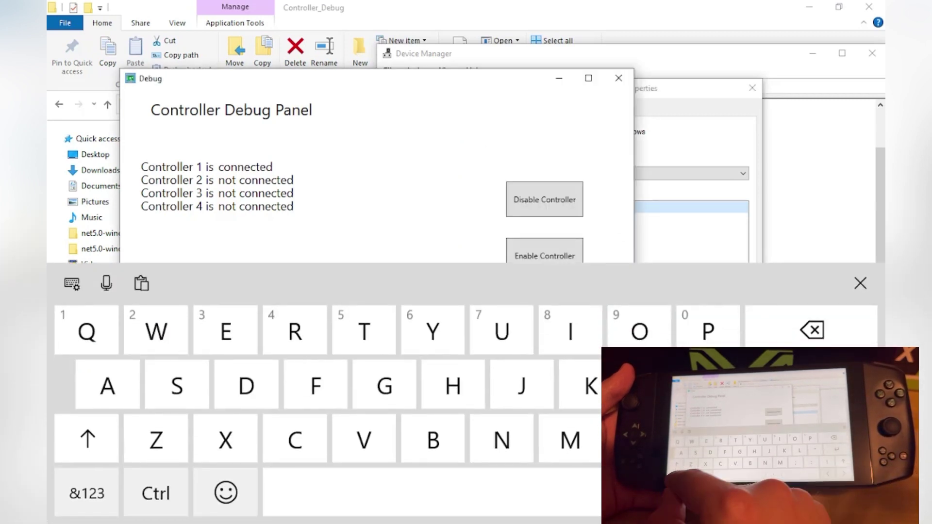
pyautogui.click(141, 283)
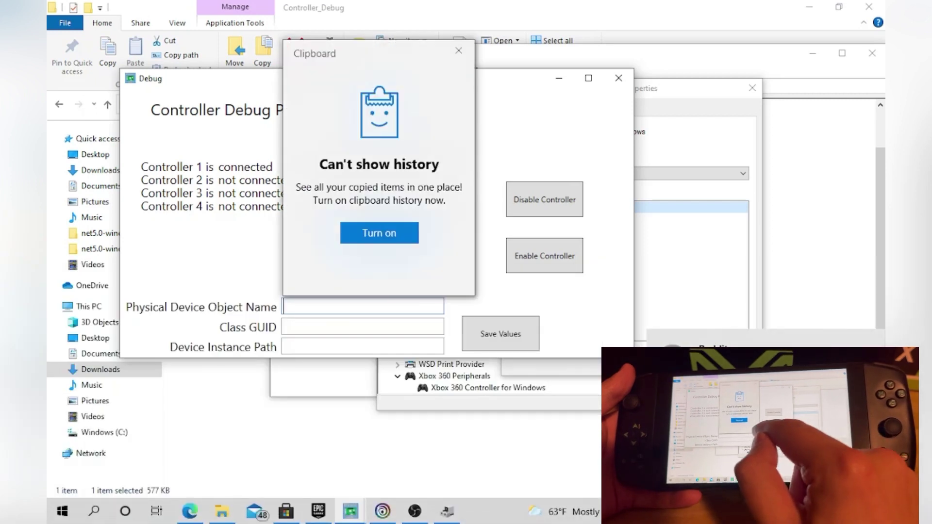
pyautogui.click(459, 51)
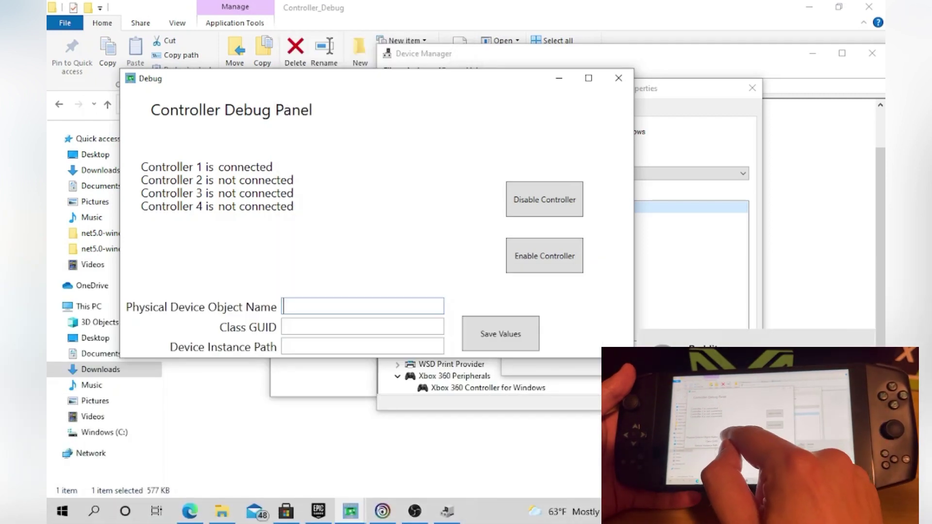
pyautogui.click(352, 310)
pyautogui.click(156, 492)
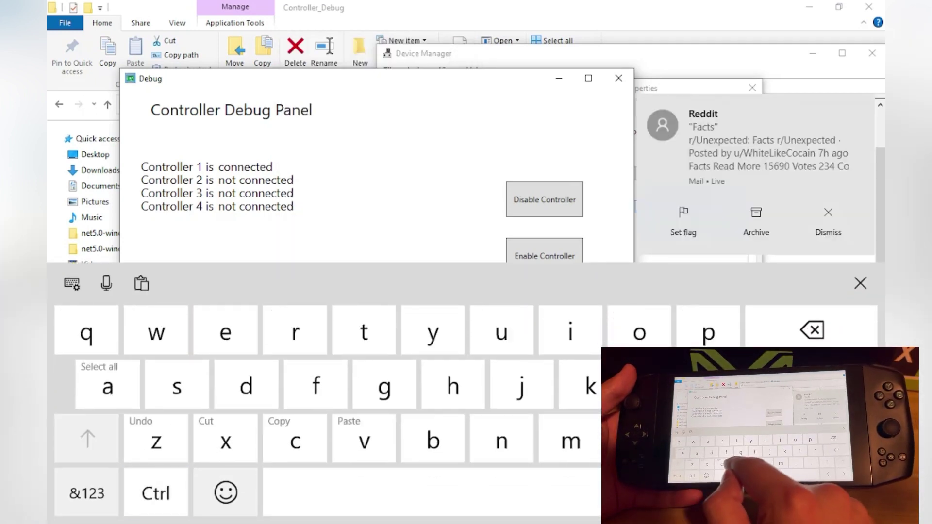
pyautogui.click(156, 493)
pyautogui.click(860, 283)
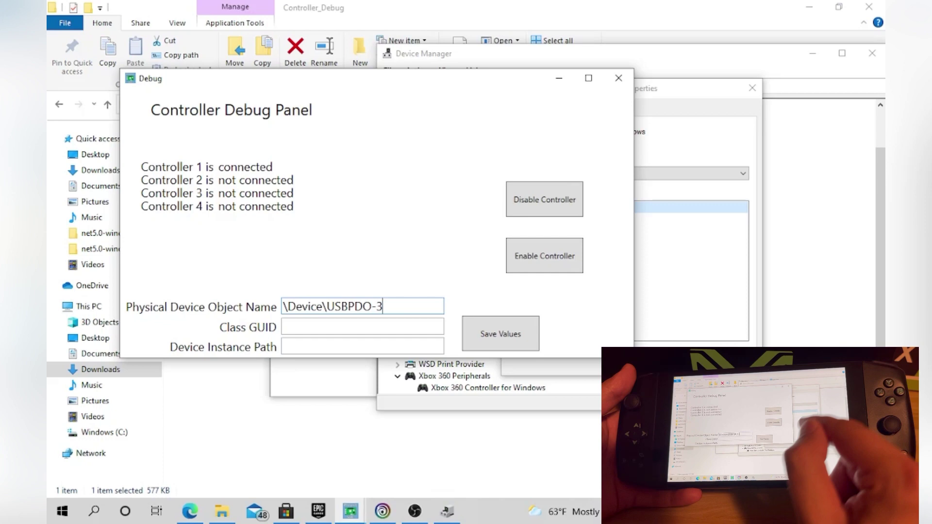
# Step: Show the Class Guid property in the Xbox 360 controller's device details and copy its value
pyautogui.click(692, 252)
pyautogui.click(638, 173)
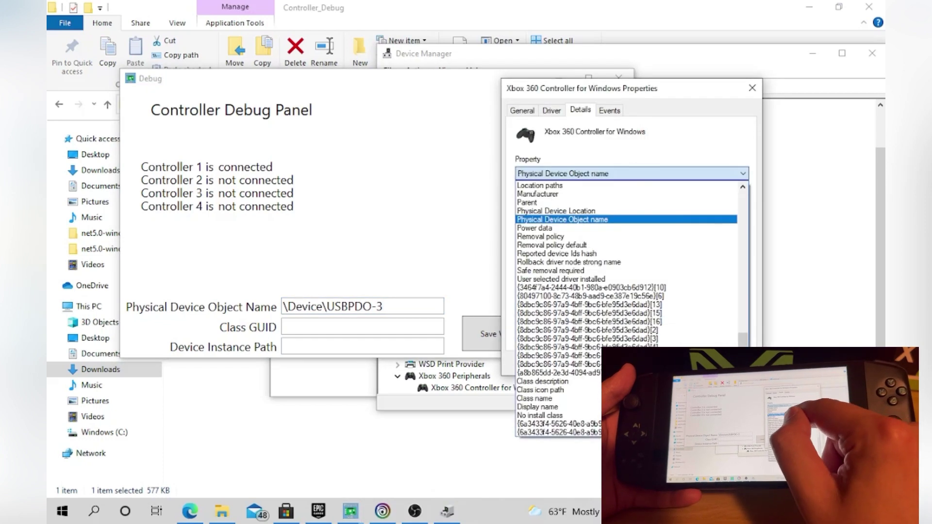
pyautogui.scroll(15, 626, 306)
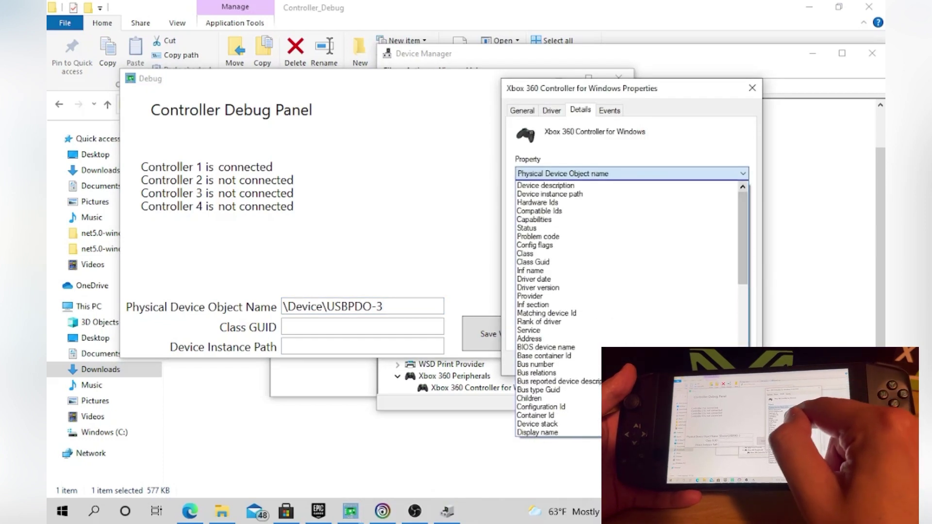
pyautogui.click(583, 262)
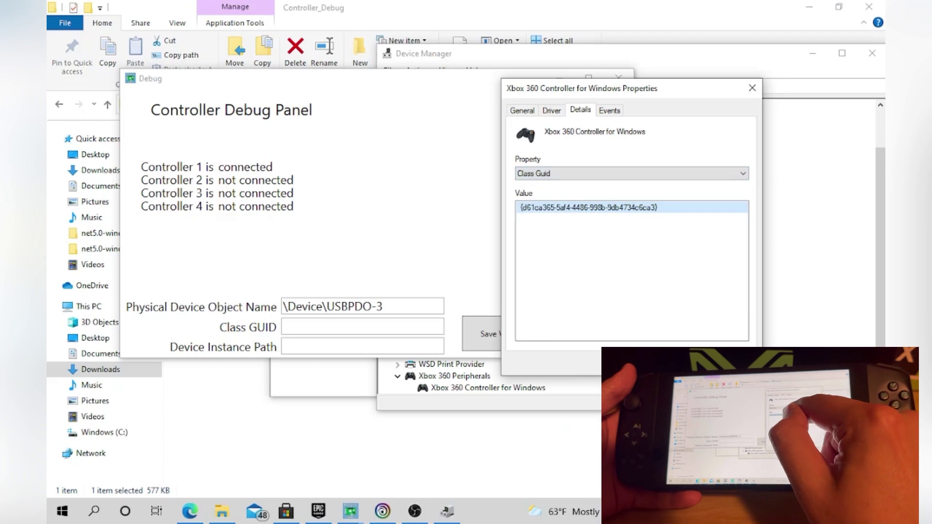
pyautogui.rightClick(617, 208)
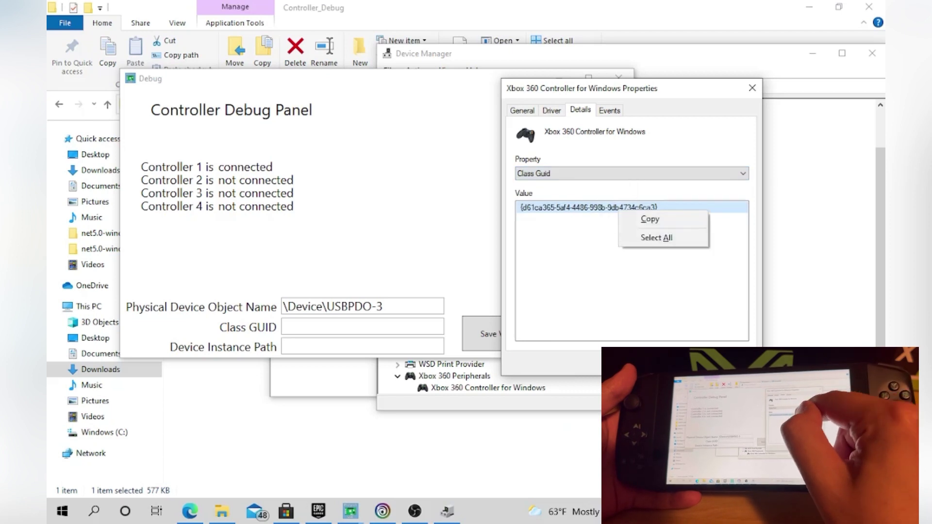
pyautogui.click(651, 219)
# Step: Paste {d61ca365-5af4-4486-998b-9db4734c6ca3} as the Class GUID in the Controller Debug Panel
pyautogui.click(363, 326)
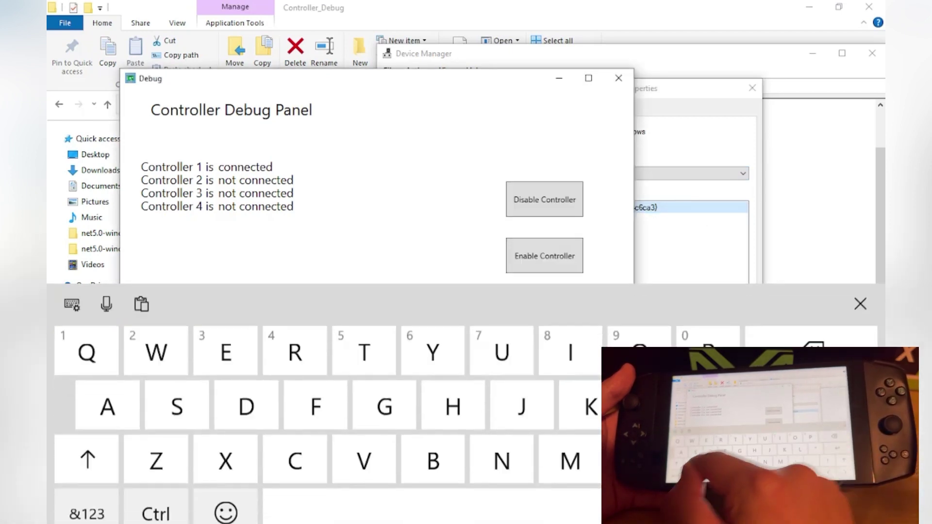
pyautogui.hotkey('ctrl', 'v')
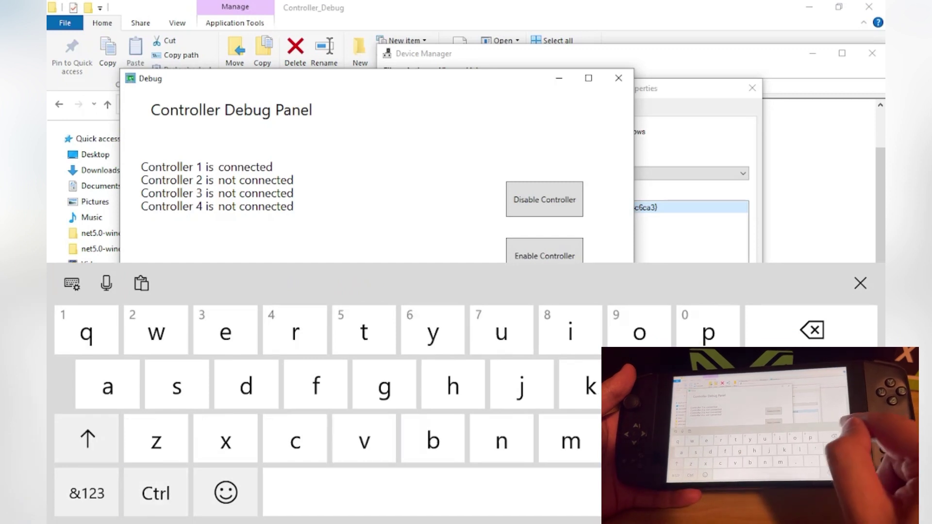
pyautogui.click(860, 283)
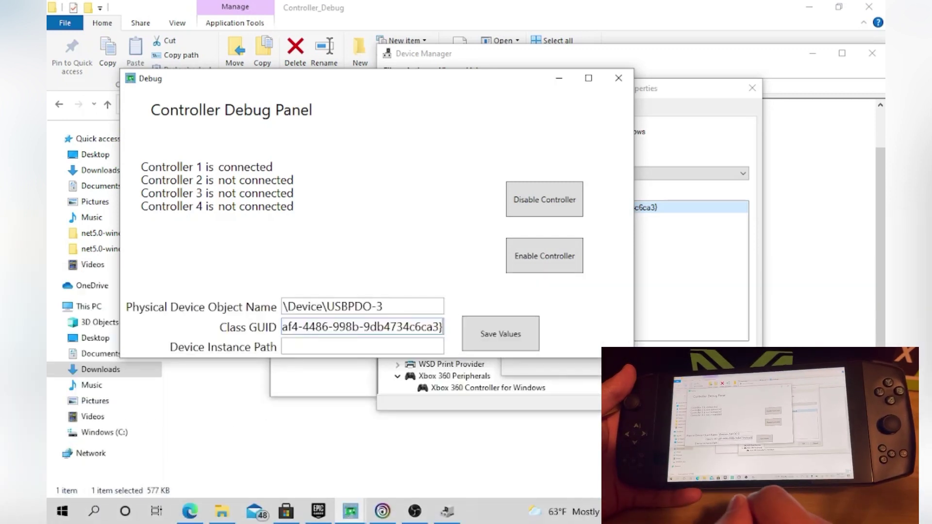
# Step: Show the Device instance path property in the Xbox 360 controller's device details and copy its value
pyautogui.click(695, 243)
pyautogui.click(660, 175)
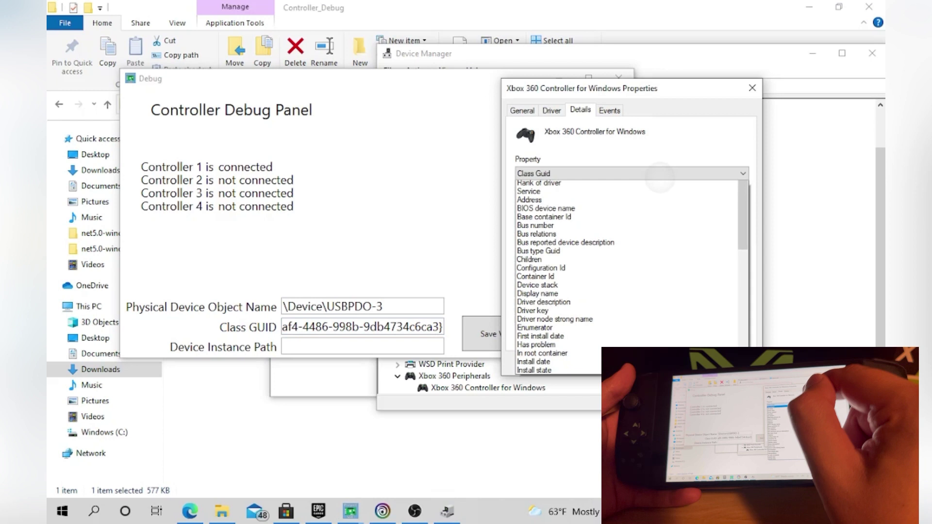
pyautogui.moveTo(742, 246); pyautogui.dragTo(741, 230)
pyautogui.scroll(2, 626, 233)
pyautogui.click(549, 193)
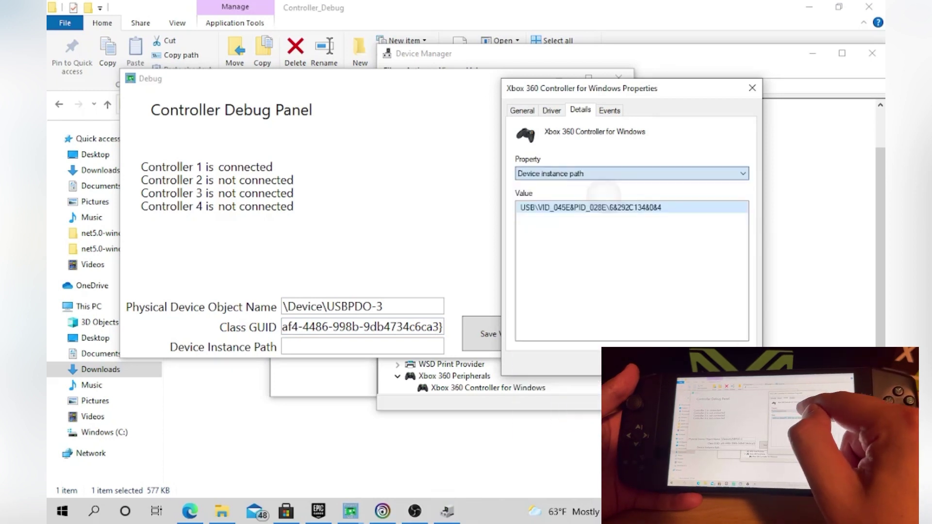
pyautogui.rightClick(637, 207)
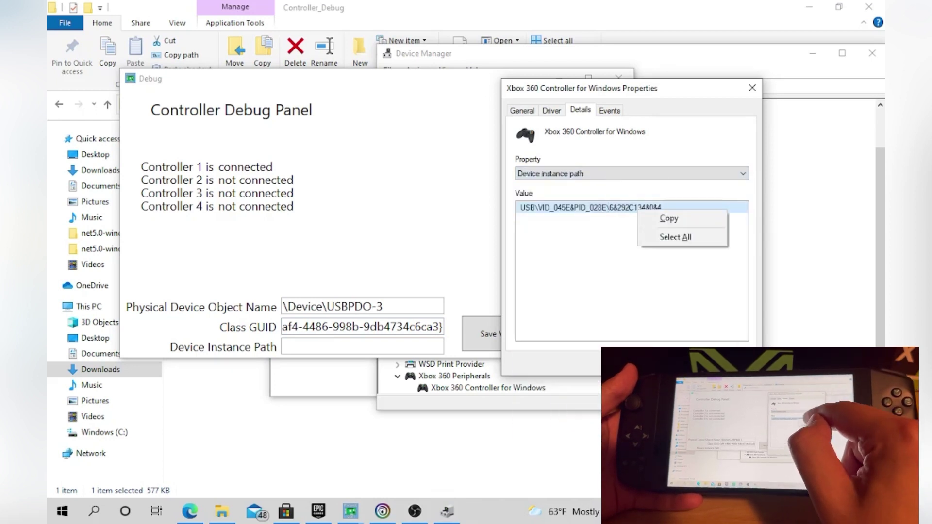
pyautogui.click(669, 219)
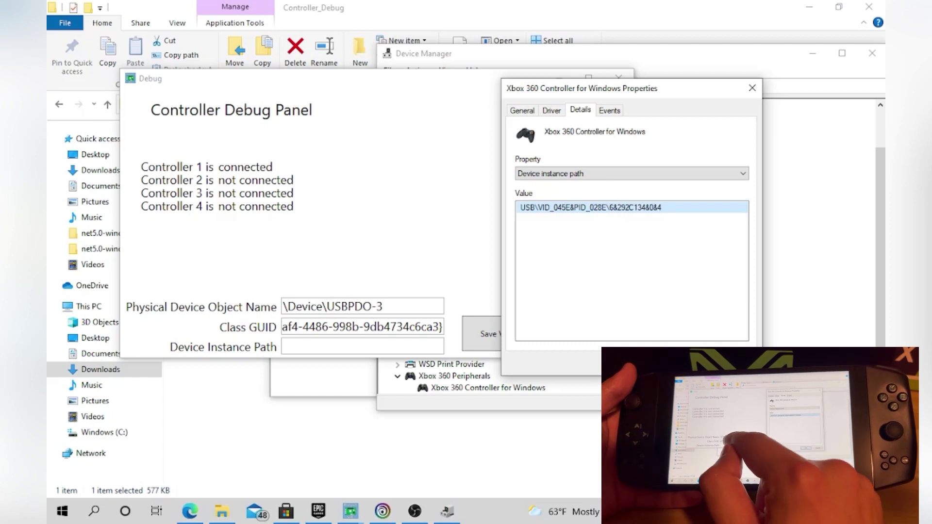
# Step: Paste USB\VID_045E&PID_028E\6&292C134&0&4 as the Device Instance Path in the Controller Debug Panel
pyautogui.click(340, 346)
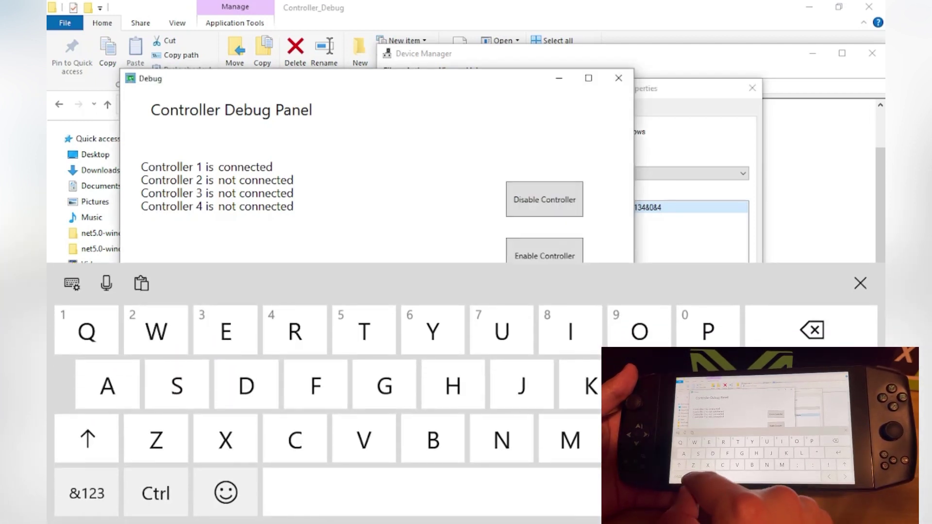
pyautogui.click(156, 493)
pyautogui.click(364, 440)
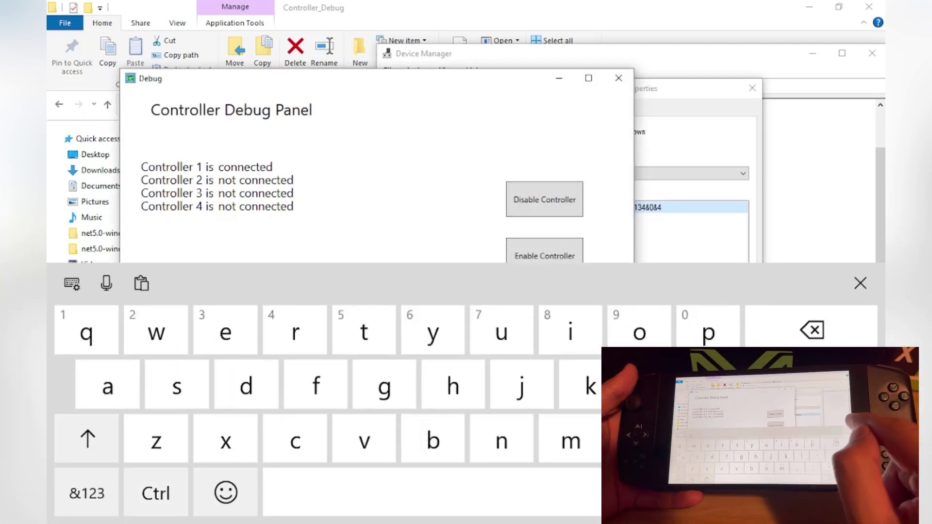
pyautogui.click(861, 283)
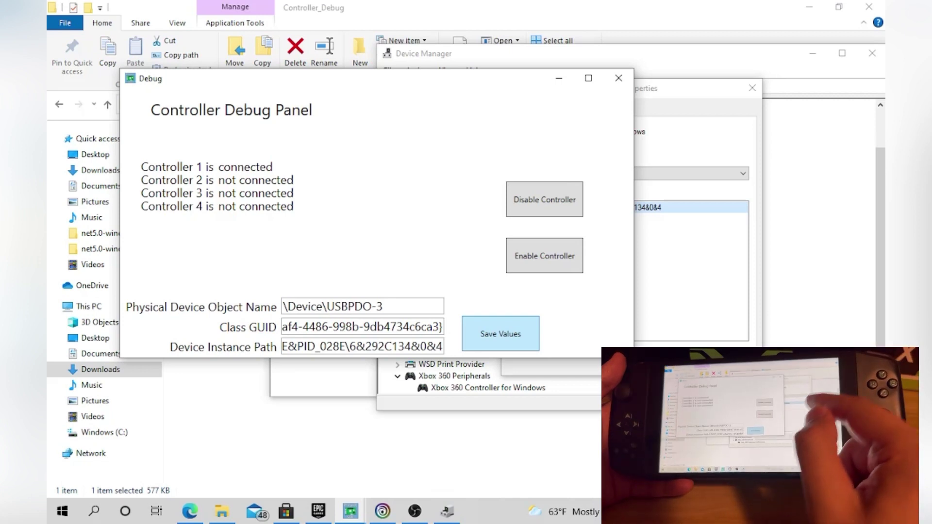
# Step: Close the Xbox 360 controller's properties and start disabling the controller from the debug panel
pyautogui.click(699, 281)
pyautogui.click(753, 88)
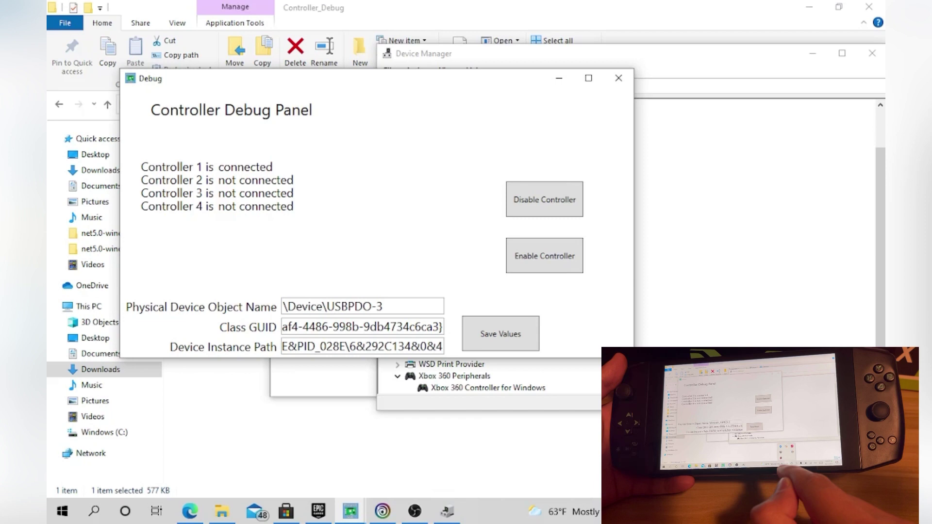
pyautogui.click(642, 512)
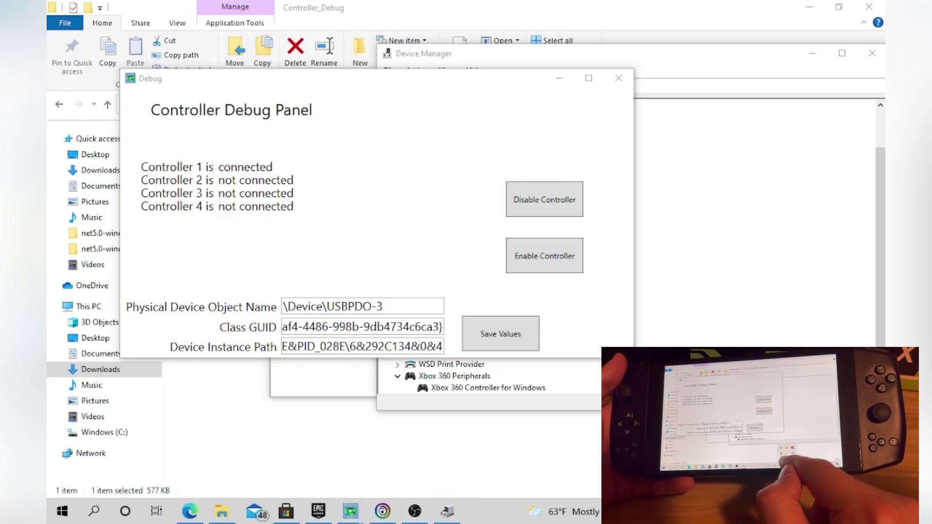
pyautogui.click(544, 199)
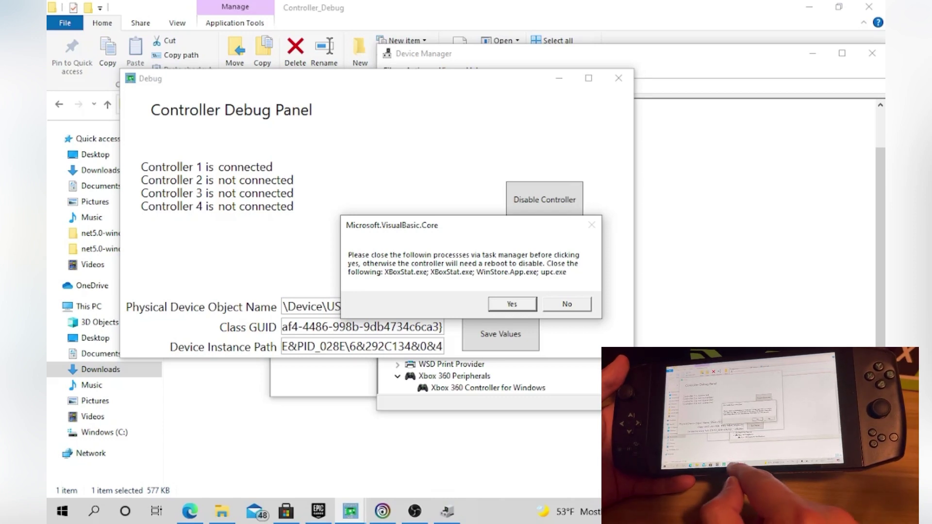
# Step: Close the Ubisoft Connect download window and the Epic Games launcher window
pyautogui.click(383, 512)
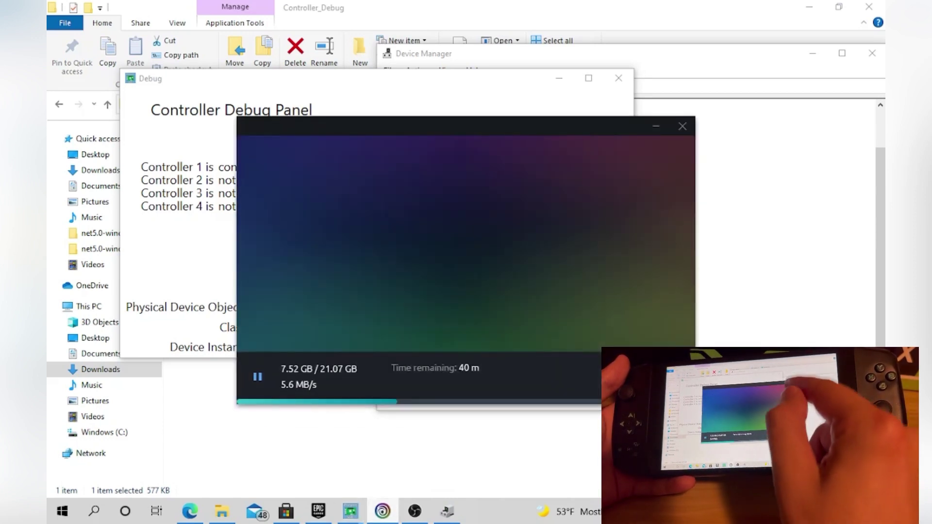
pyautogui.click(682, 125)
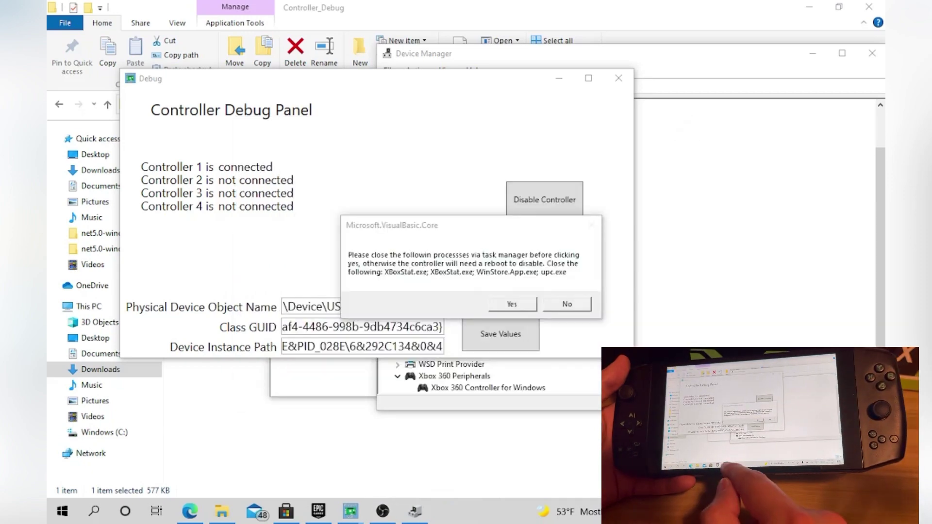
pyautogui.click(319, 511)
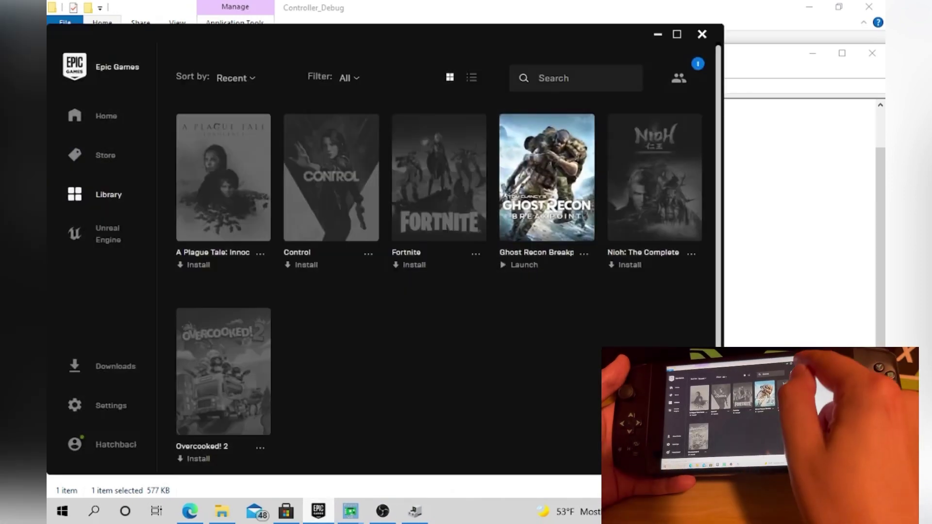
pyautogui.click(702, 33)
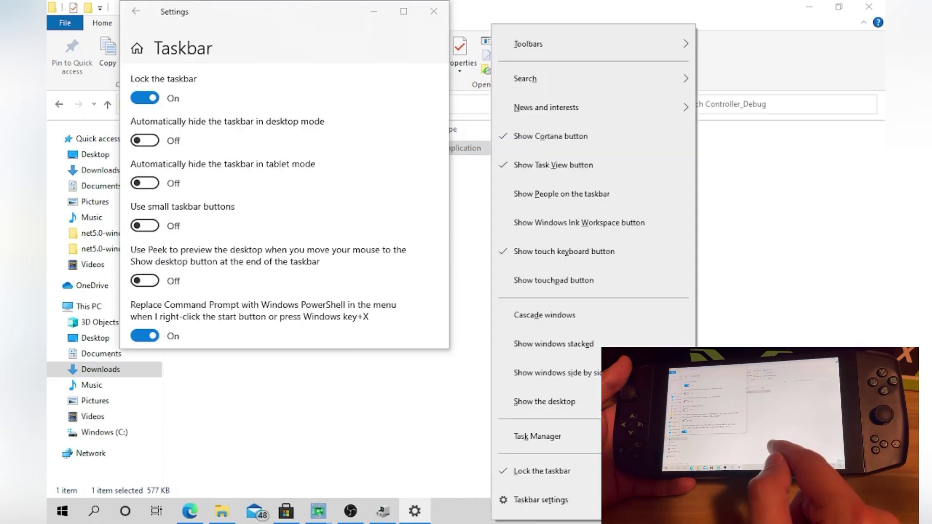
# Step: Open Task Manager and end the XBoxStat.exe background process
pyautogui.click(538, 437)
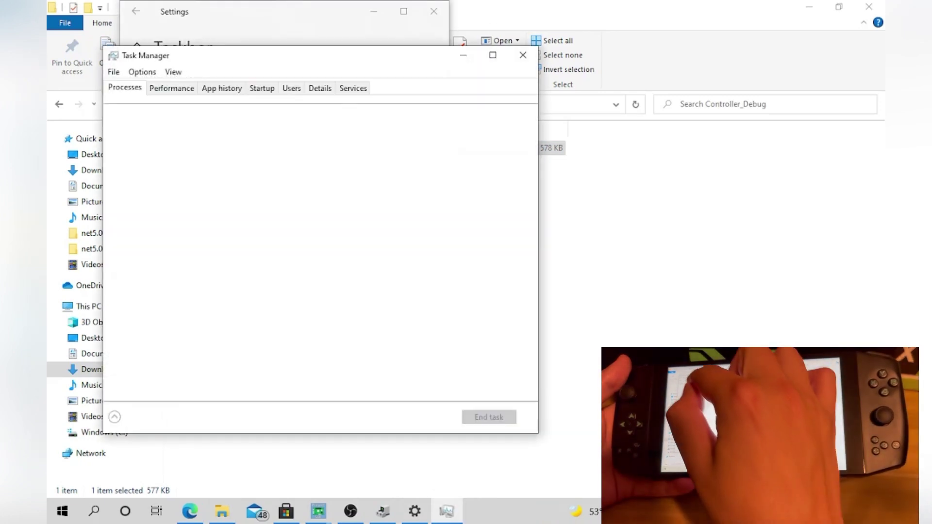
pyautogui.click(172, 89)
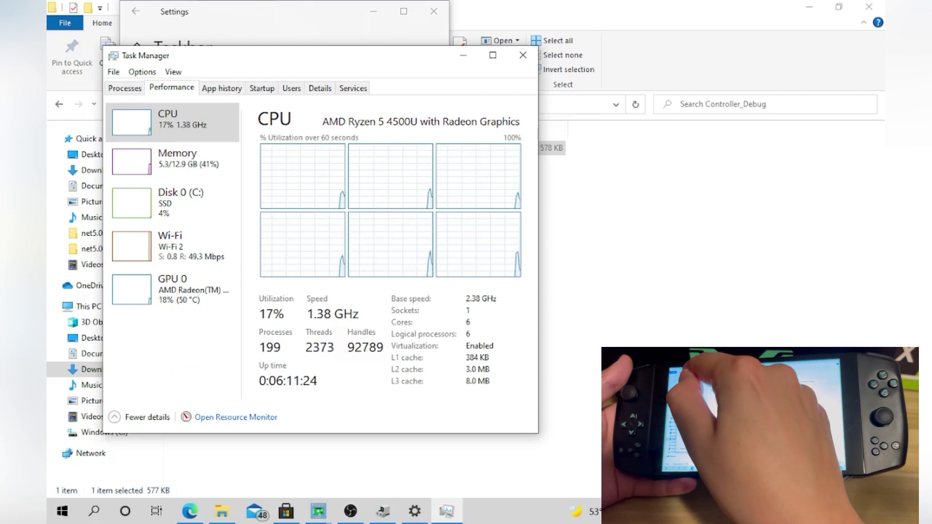
pyautogui.click(125, 89)
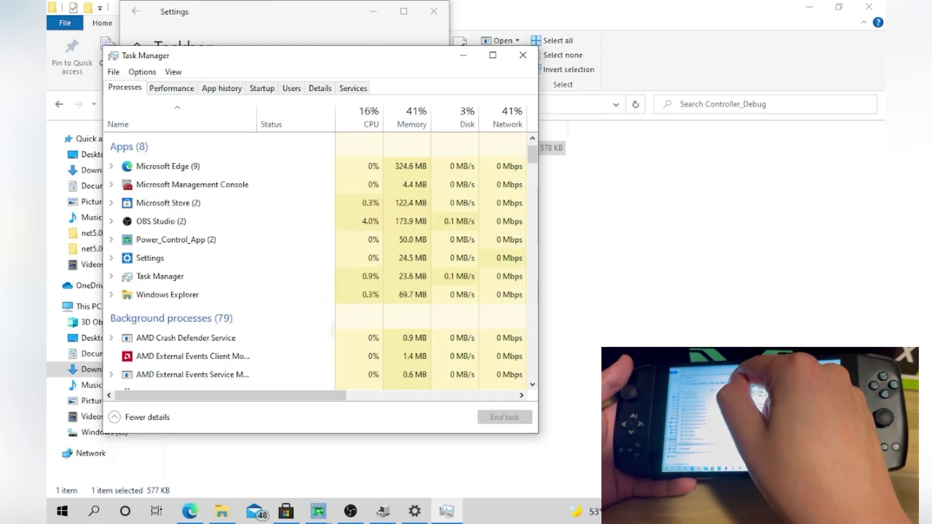
pyautogui.scroll(-3, 315, 262)
pyautogui.scroll(-10, 315, 262)
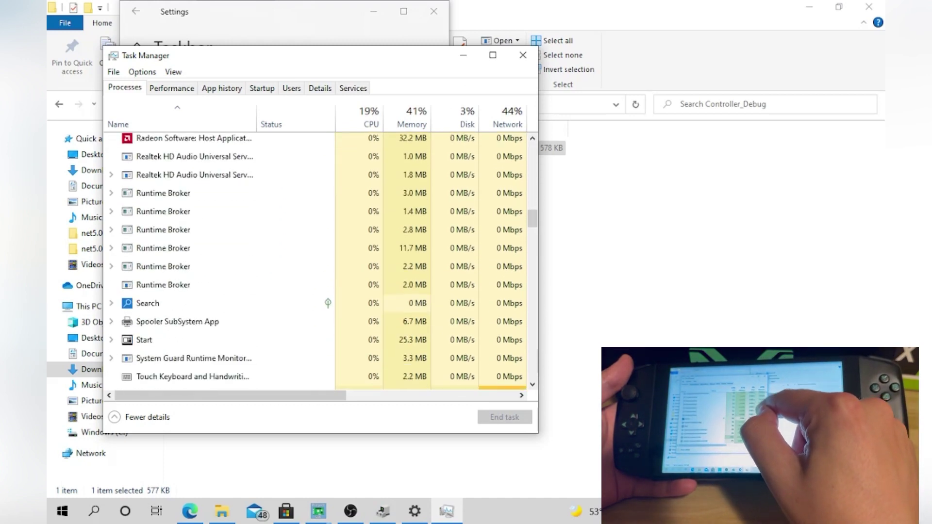
pyautogui.scroll(-15, 316, 262)
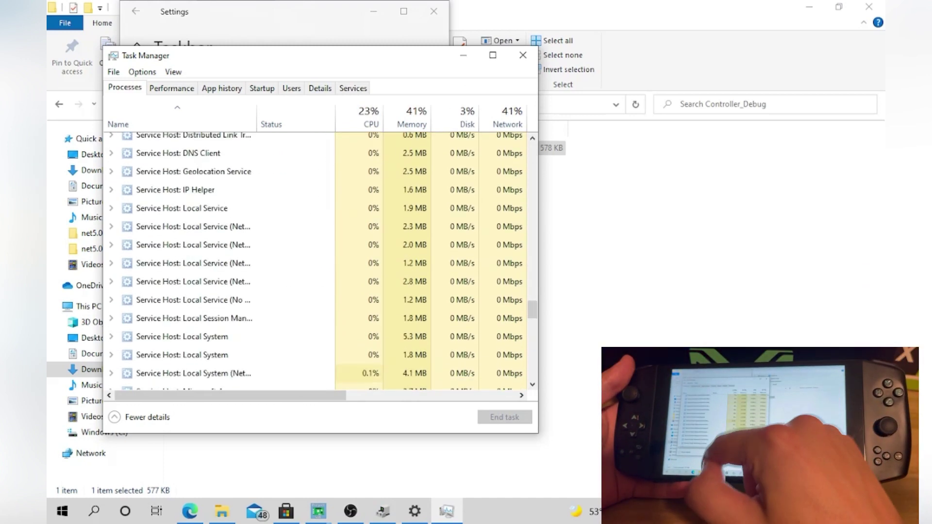
pyautogui.scroll(-10, 316, 262)
pyautogui.scroll(3, 316, 262)
pyautogui.scroll(-1, 316, 262)
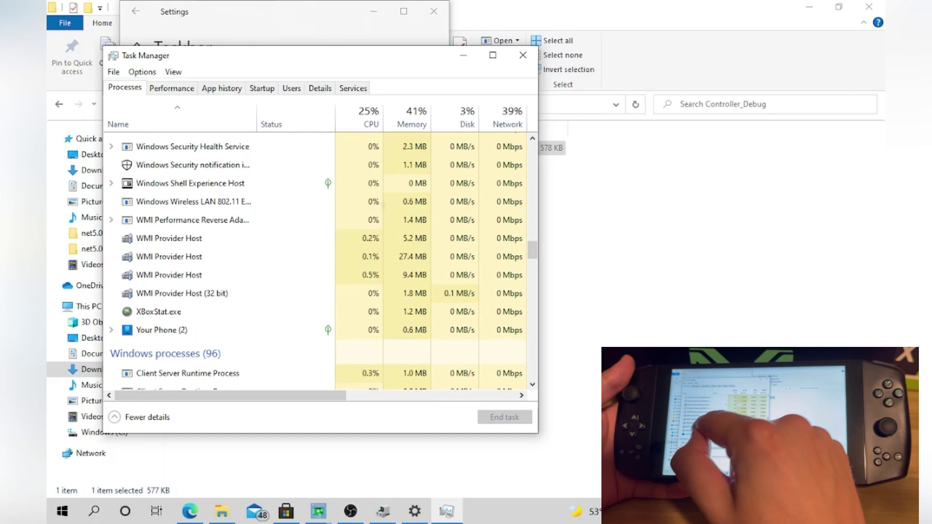
pyautogui.rightClick(224, 311)
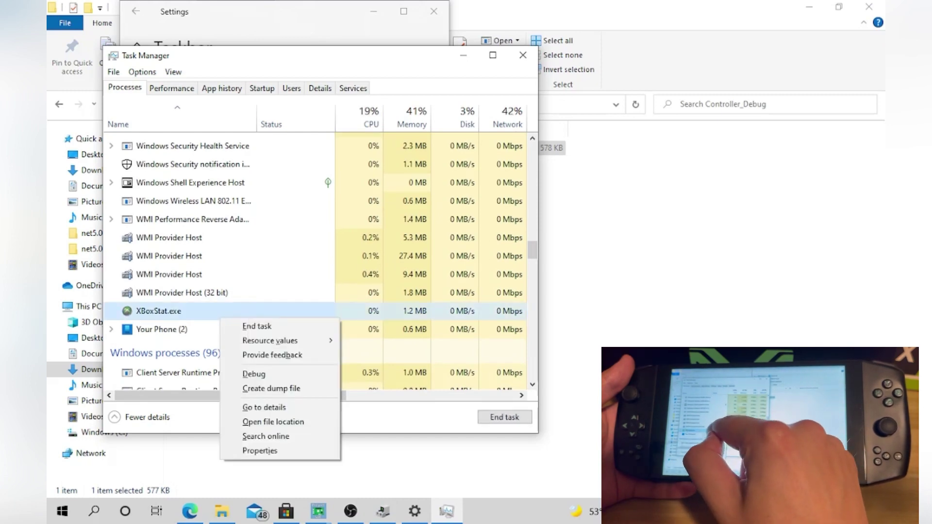
pyautogui.click(298, 324)
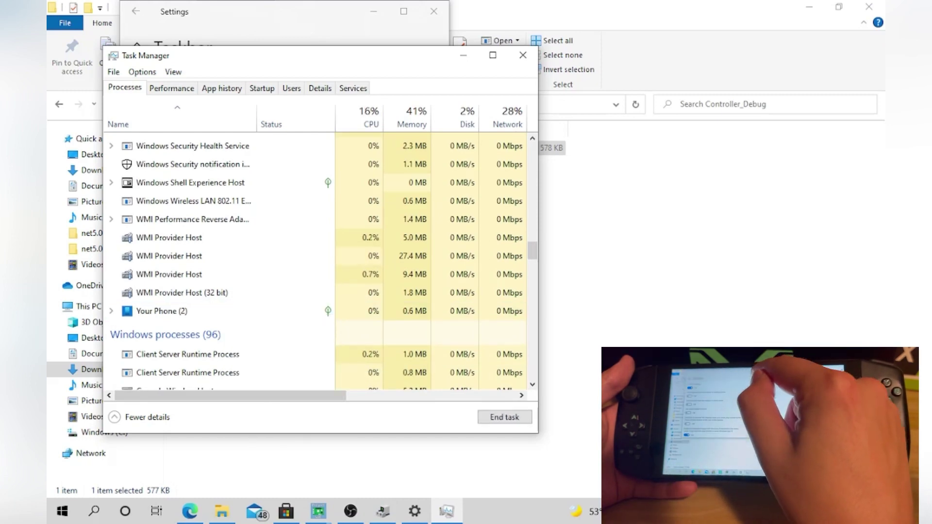
# Step: Minimize Task Manager, return to the Controller Debug Panel and confirm disabling the controller
pyautogui.click(463, 56)
pyautogui.click(575, 218)
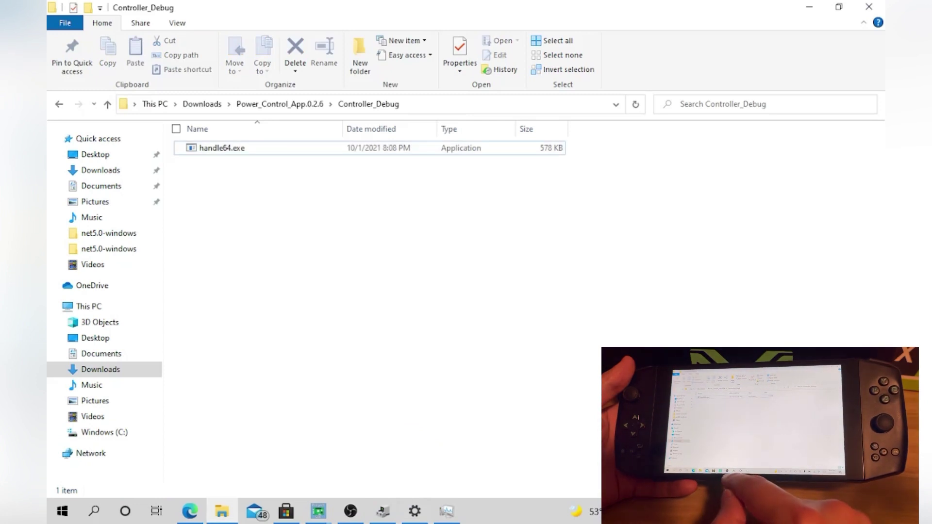
pyautogui.click(318, 511)
pyautogui.click(374, 452)
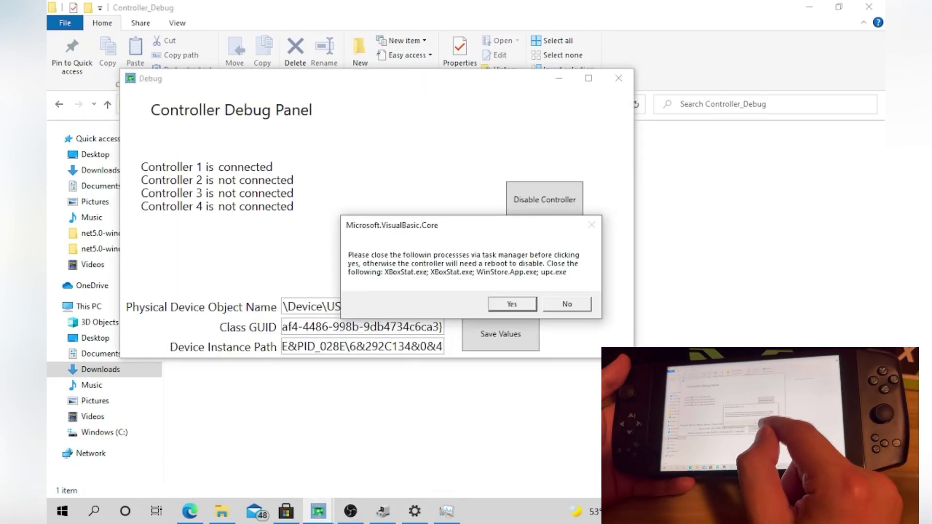
pyautogui.click(512, 304)
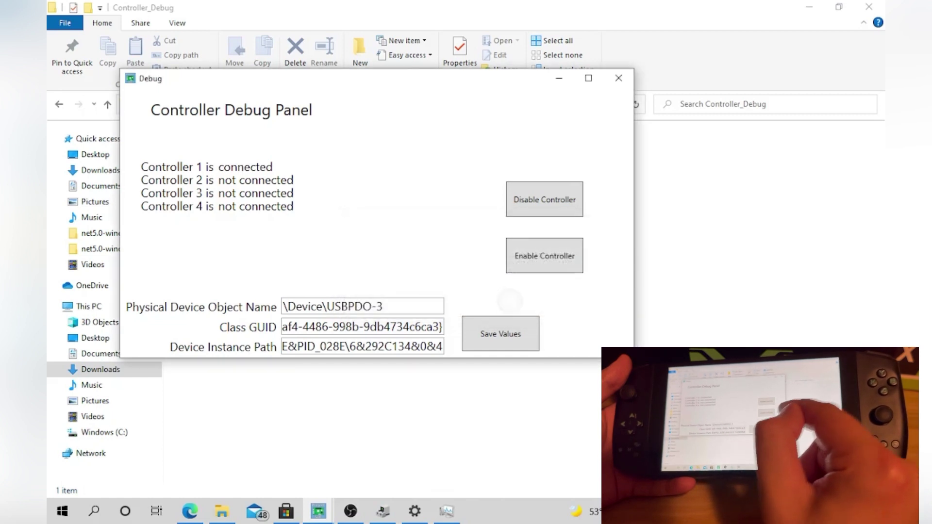
# Step: Bring up Device Manager beside the debug panel and compare the Xbox 360 Controller for Windows entry with the panel's controller status
pyautogui.click(383, 511)
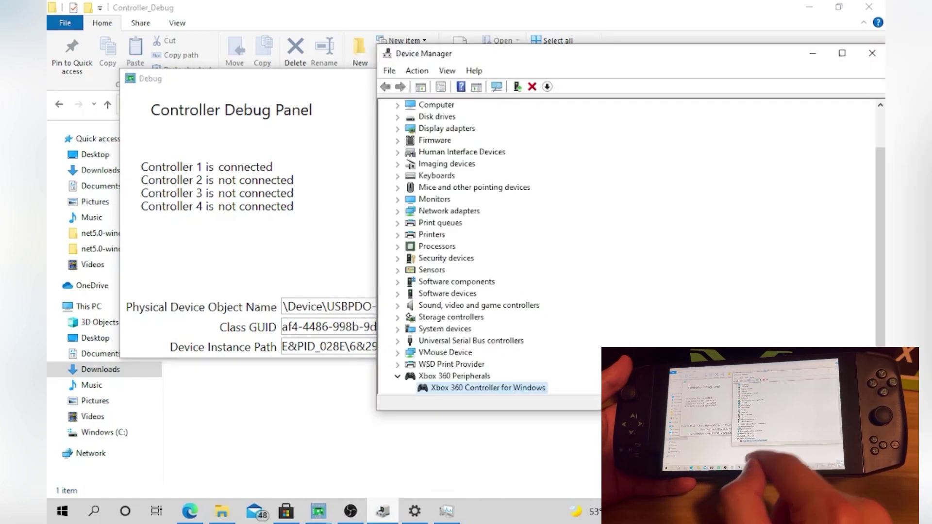
pyautogui.scroll(-1, 643, 287)
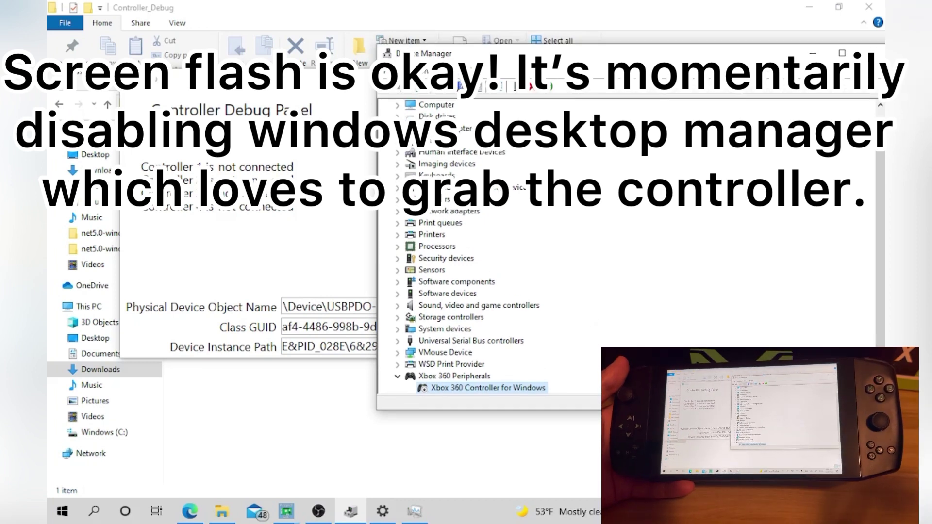
pyautogui.click(262, 233)
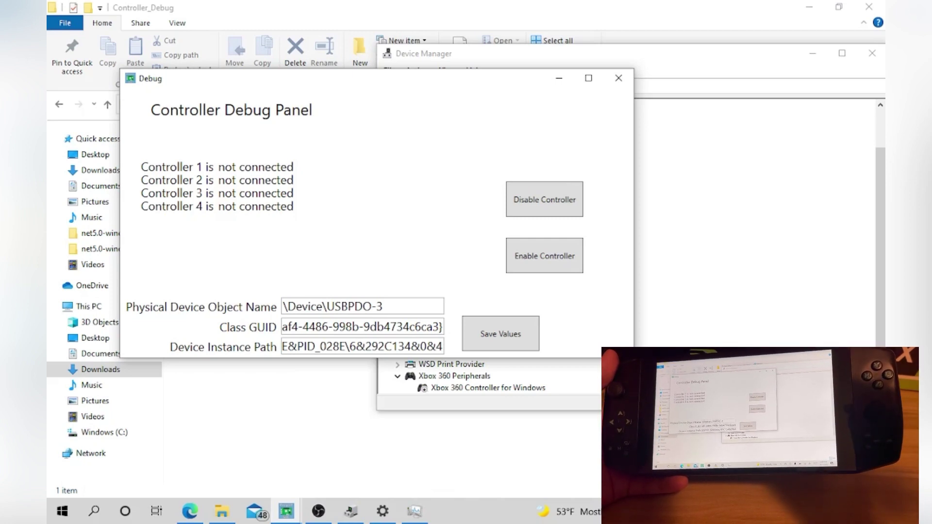
pyautogui.click(718, 56)
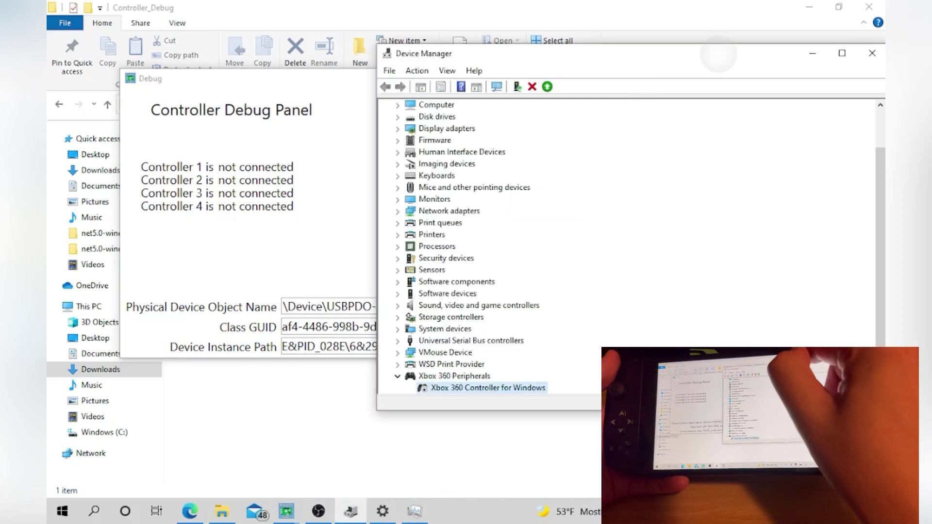
pyautogui.moveTo(719, 55); pyautogui.dragTo(631, 76)
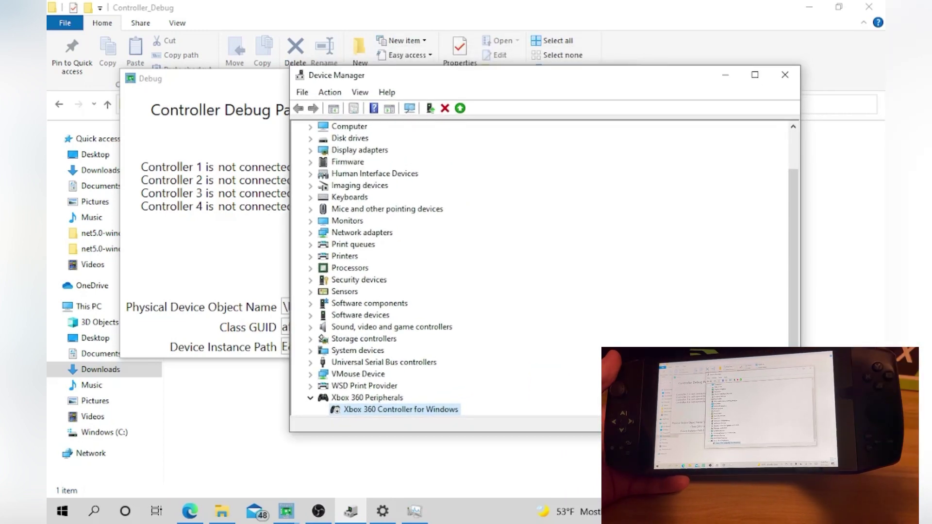